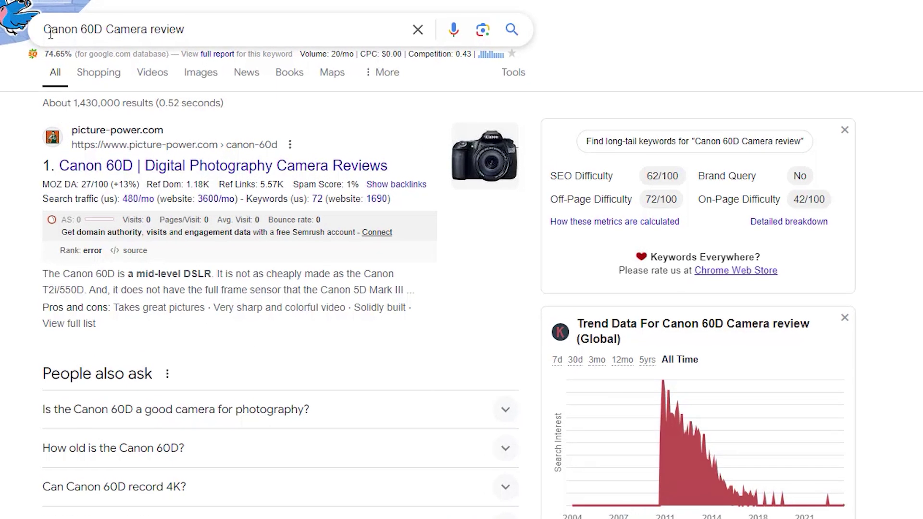
Highlight and clear a search result's 4.5-star rating and reviewer name.
click(79, 29)
click(17, 317)
scroll(19, 321, down, 3)
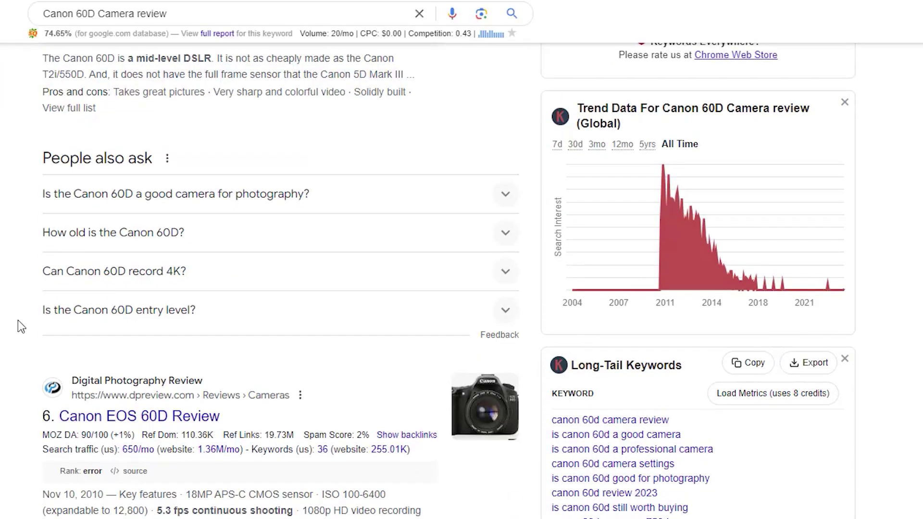
scroll(57, 332, down, 3)
drag(208, 338, 45, 338)
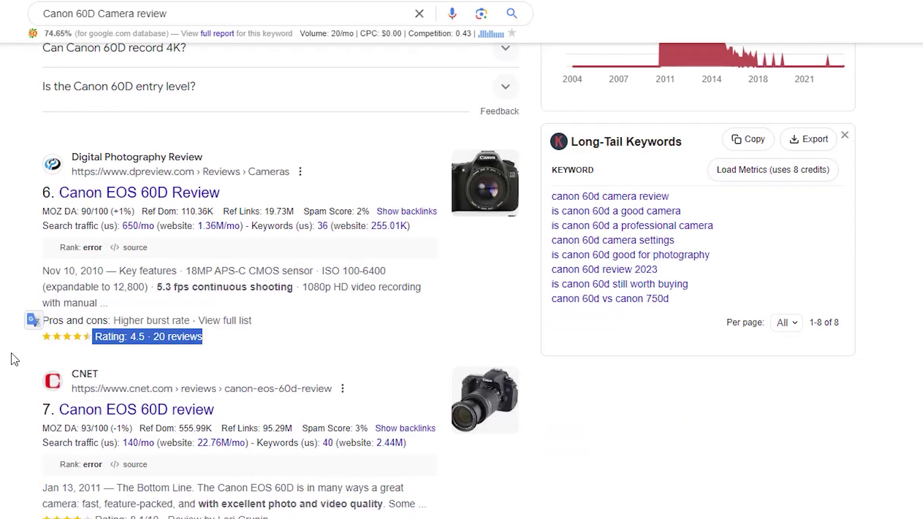
scroll(44, 368, down, 2)
click(107, 381)
drag(107, 381, 165, 375)
scroll(109, 365, down, 2)
click(11, 361)
scroll(15, 380, down, 3)
scroll(15, 380, down, 3)
scroll(15, 380, down, 4)
scroll(15, 380, down, 5)
scroll(16, 380, up, 5)
scroll(16, 380, down, 3)
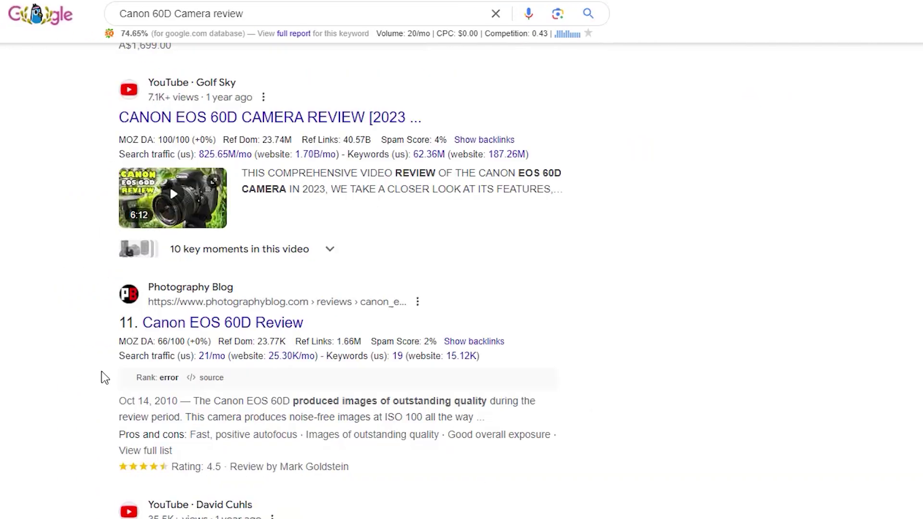
drag(222, 474, 99, 466)
click(133, 473)
drag(279, 467, 390, 473)
click(326, 472)
scroll(312, 476, up, 1)
scroll(313, 477, up, 8)
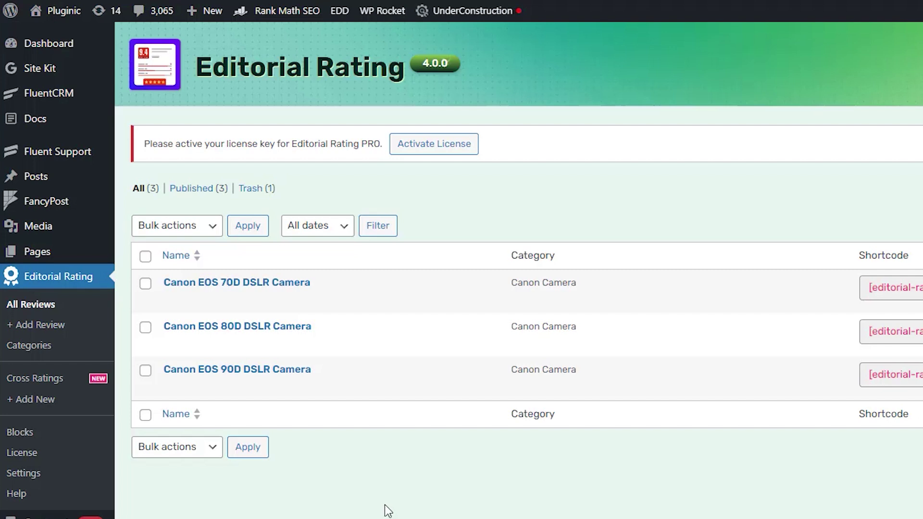
On Editorial Rating, highlight the heading and the Canon EOS 70D, 80D and 90D review names.
triple_click(400, 80)
click(204, 83)
drag(196, 66, 409, 70)
click(369, 67)
mouse_move(177, 328)
drag(157, 282, 309, 281)
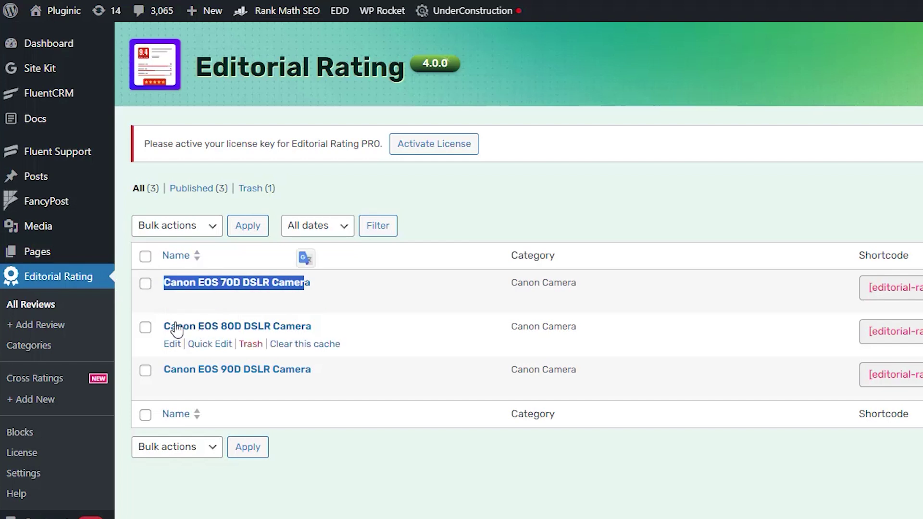
drag(160, 326, 315, 327)
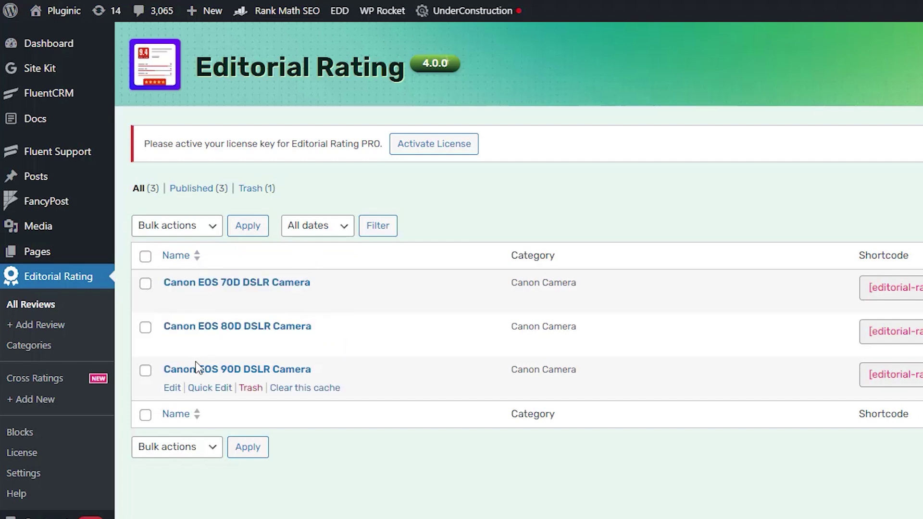
drag(163, 368, 315, 372)
click(334, 511)
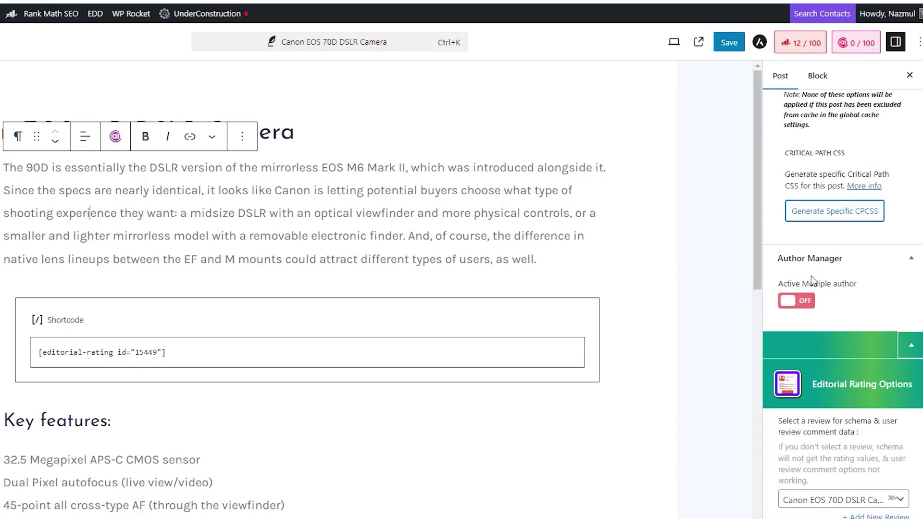
scroll(839, 199, up, 2)
scroll(839, 202, down, 5)
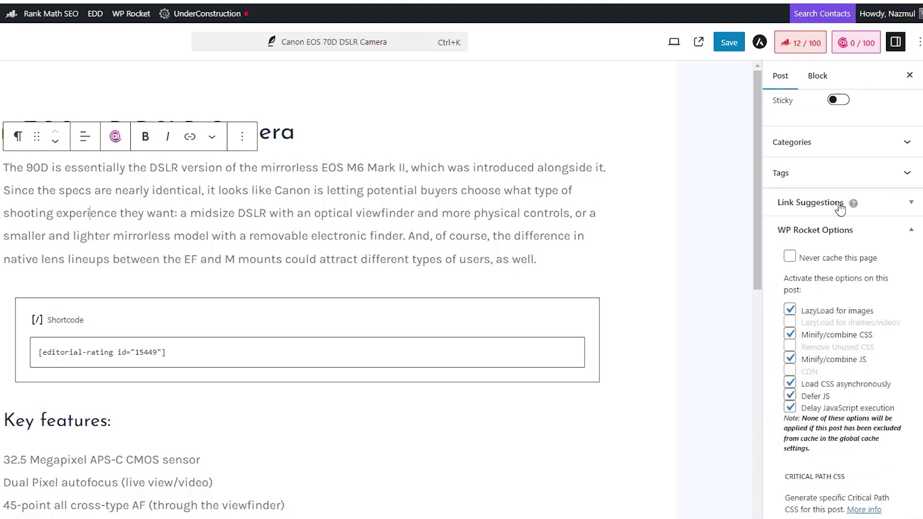
scroll(840, 206, down, 4)
scroll(841, 208, down, 2)
scroll(830, 245, down, 2)
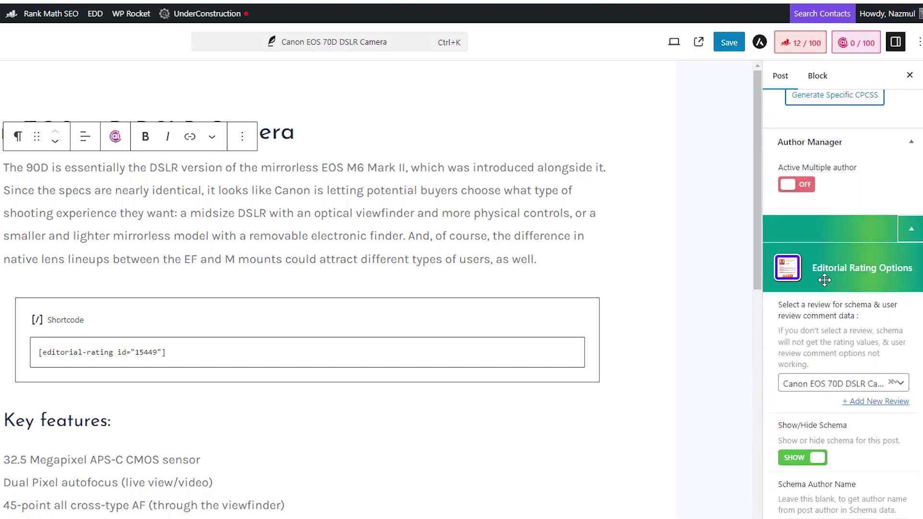
scroll(821, 368, down, 1)
scroll(824, 361, down, 3)
Attach the Canon EOS 70D DSLR Camera review, leaving schema output on SHOW.
click(857, 266)
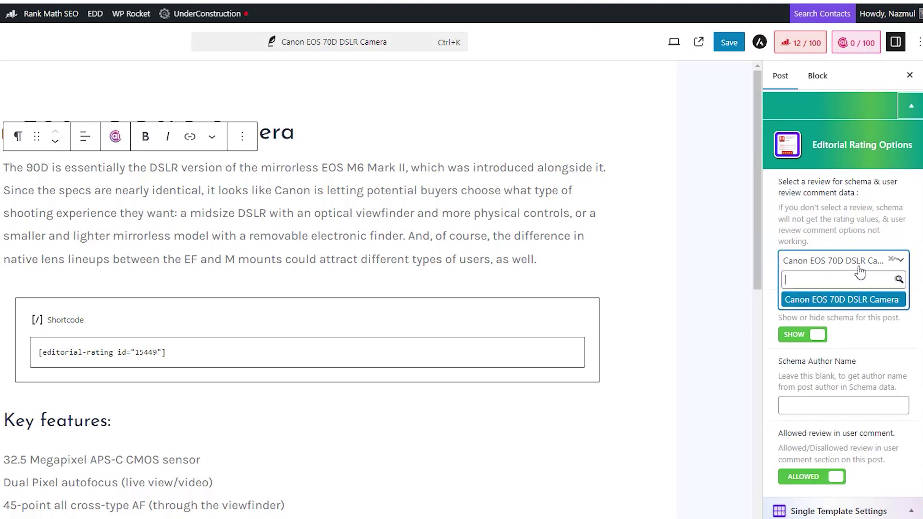
click(848, 307)
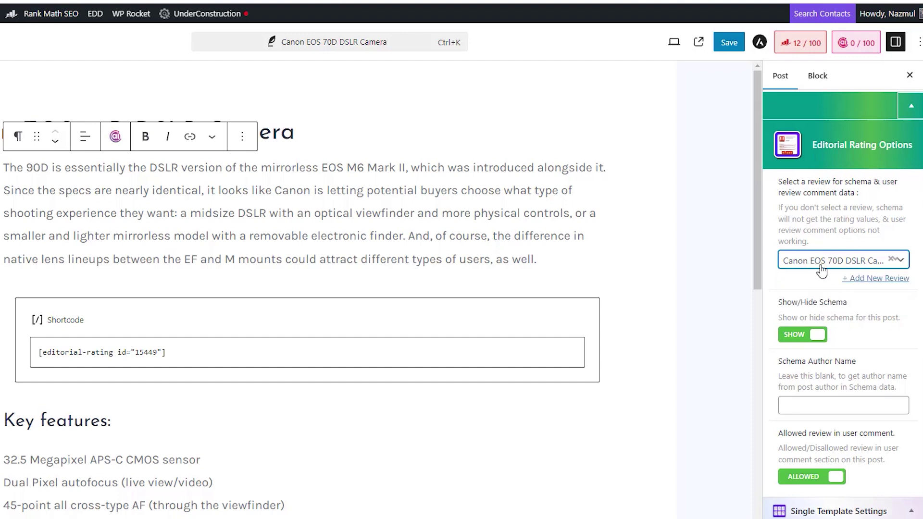
scroll(822, 273, down, 1)
click(808, 274)
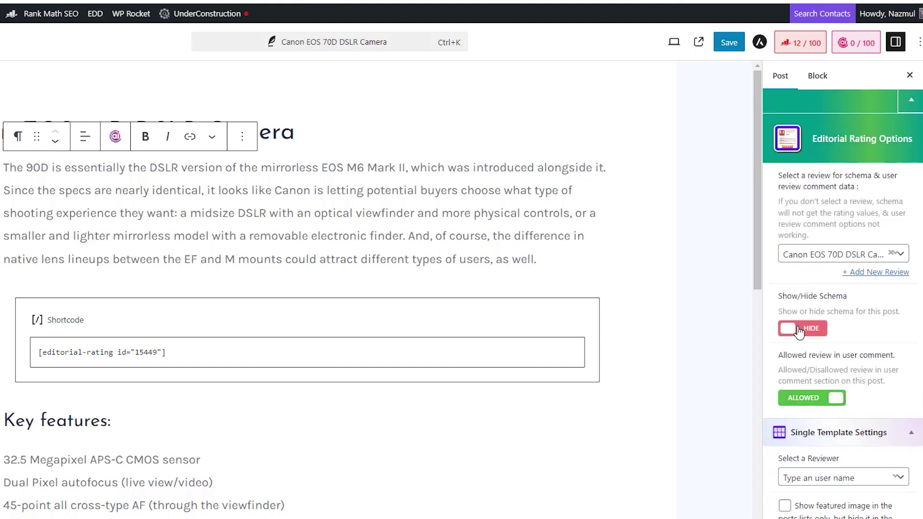
click(800, 330)
scroll(822, 318, down, 1)
click(809, 275)
click(798, 331)
Keep reviews in user comments allowed and save the post.
click(811, 343)
click(814, 416)
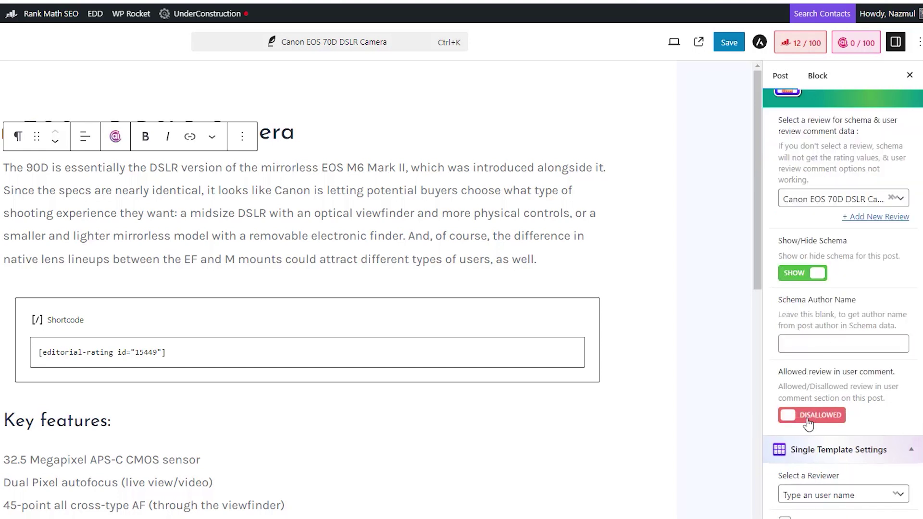
scroll(814, 404, down, 1)
click(817, 398)
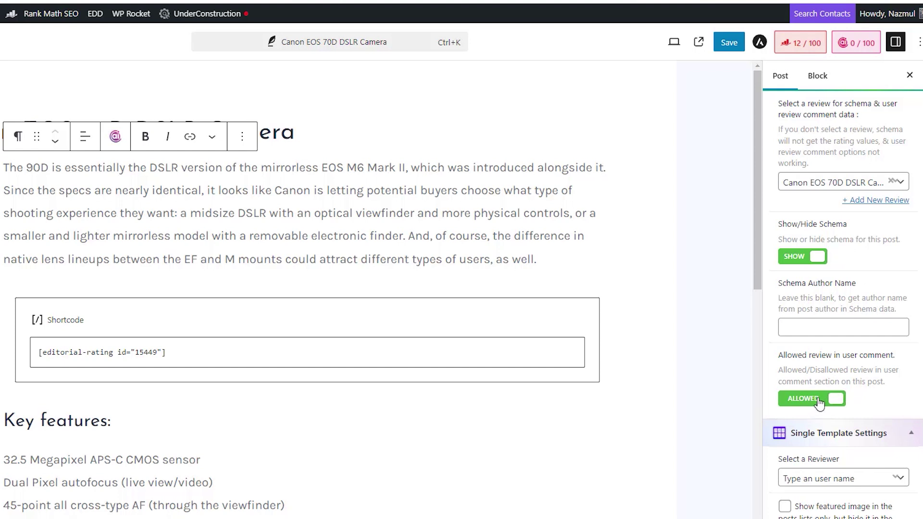
scroll(818, 406, up, 2)
scroll(815, 361, up, 2)
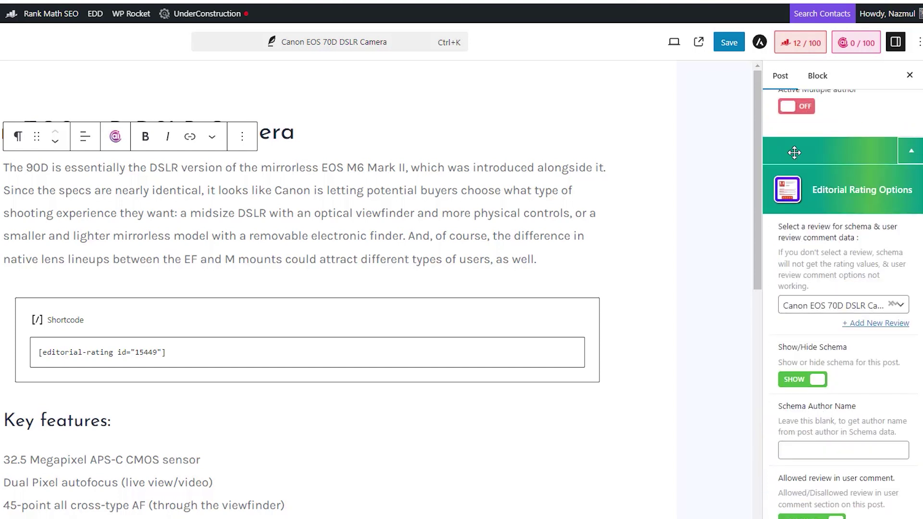
click(727, 44)
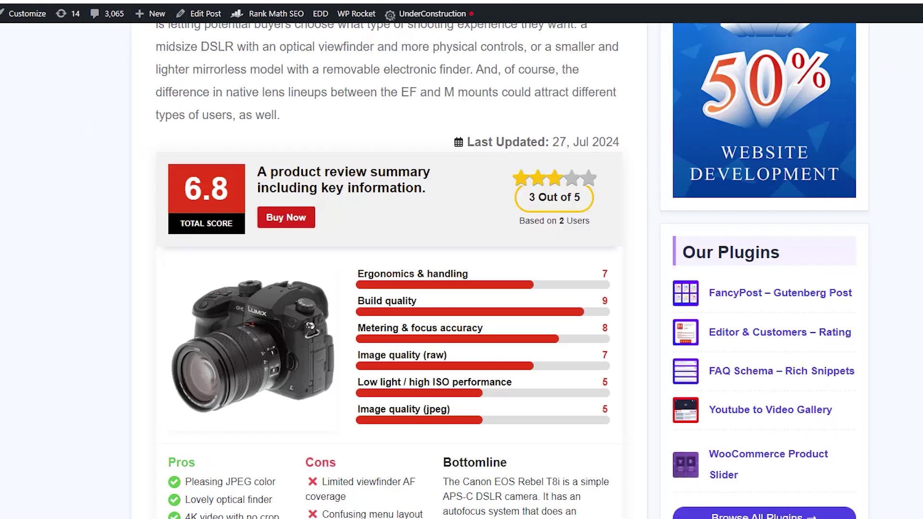
scroll(323, 287, down, 5)
scroll(322, 294, down, 5)
scroll(322, 293, down, 5)
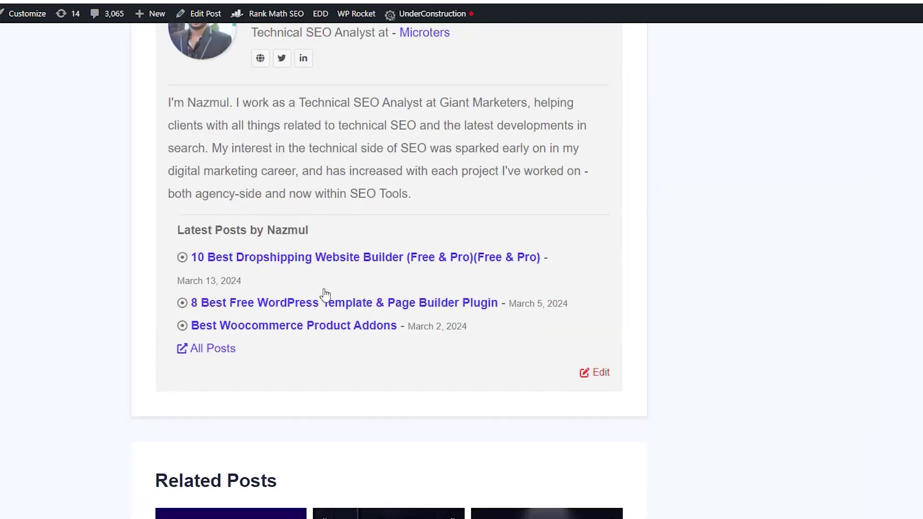
scroll(323, 269, down, 5)
Switch on 'Make a review?' in the Leave a Comment form to show the rating sliders.
click(264, 156)
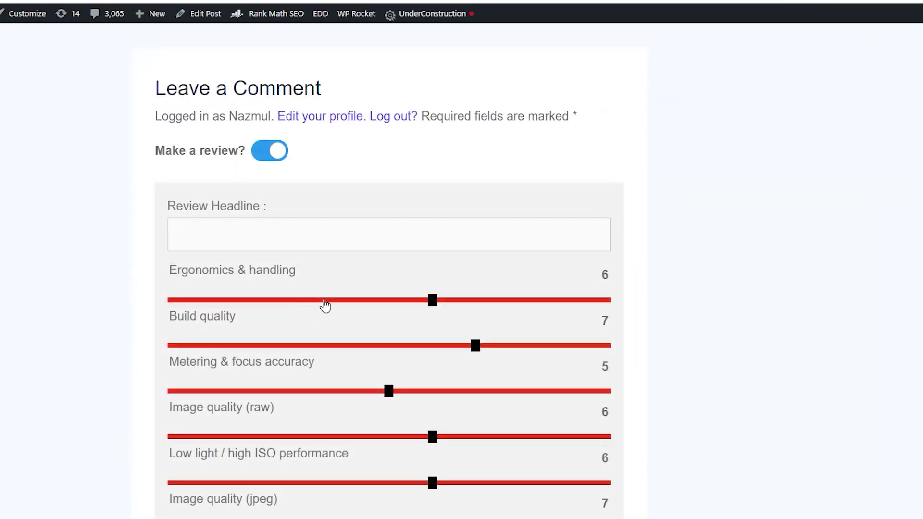
scroll(435, 309, down, 3)
scroll(469, 331, up, 3)
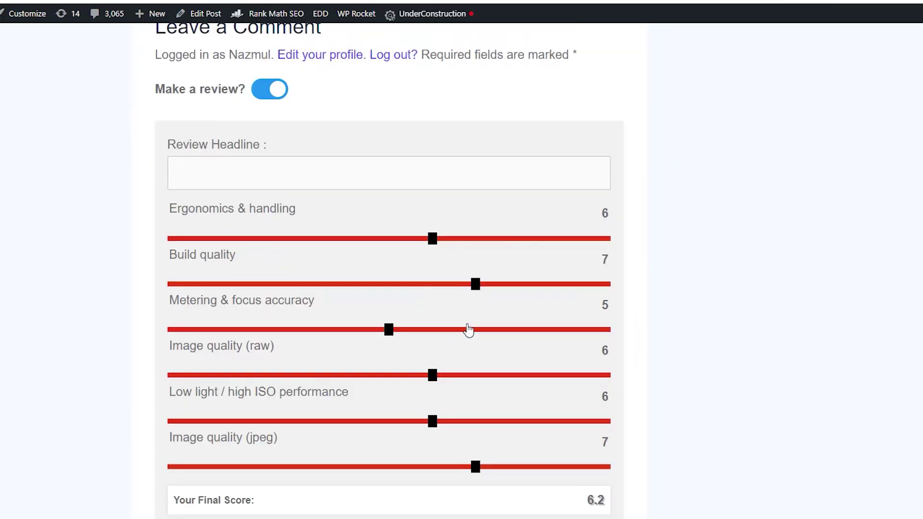
mouse_move(433, 246)
mouse_down()
mouse_move(467, 245)
mouse_move(426, 250)
mouse_up()
scroll(417, 324, down, 3)
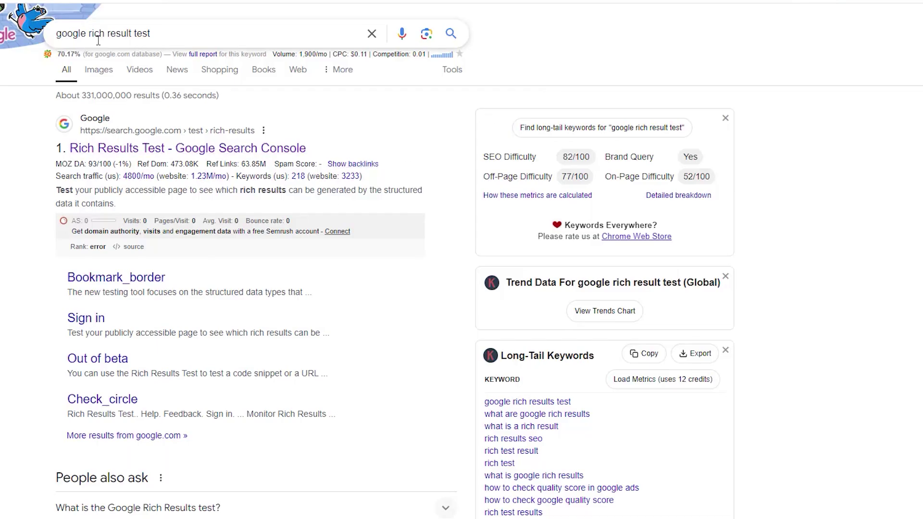
Select the search query and the tested post address, then cancel the address edit.
drag(95, 33, 153, 34)
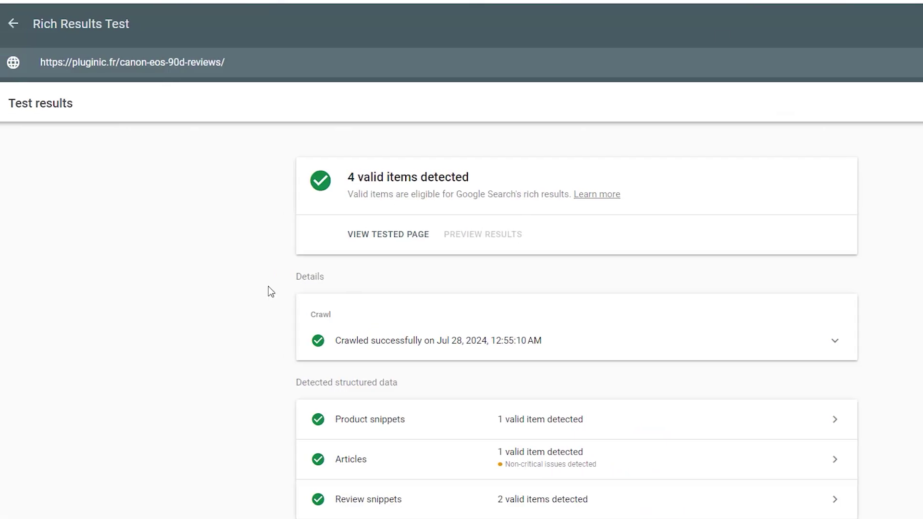
scroll(224, 289, down, 1)
scroll(224, 288, up, 1)
drag(225, 62, 36, 62)
key(Escape)
scroll(273, 326, down, 2)
scroll(273, 327, up, 1)
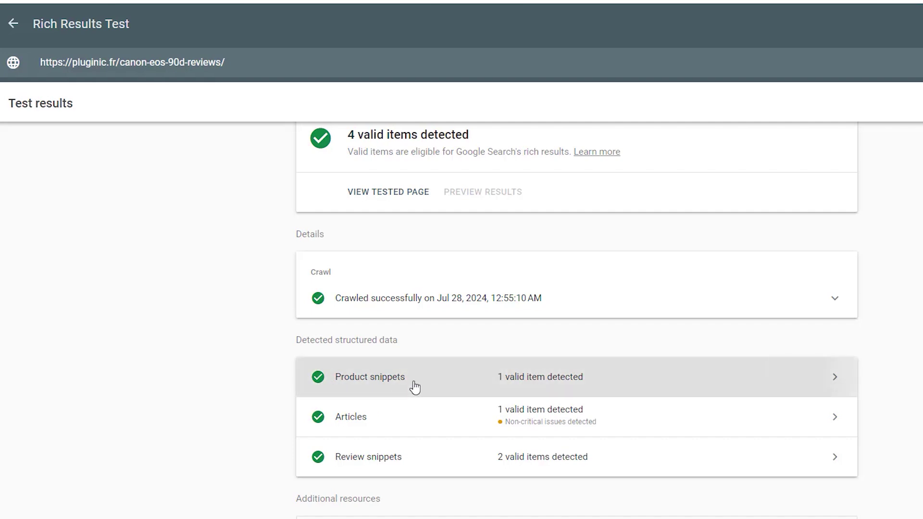
scroll(314, 430, down, 1)
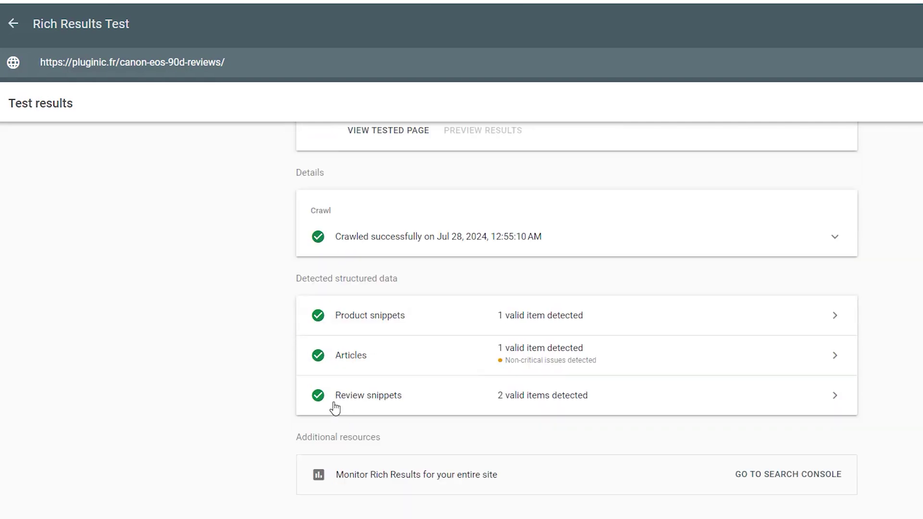
click(543, 324)
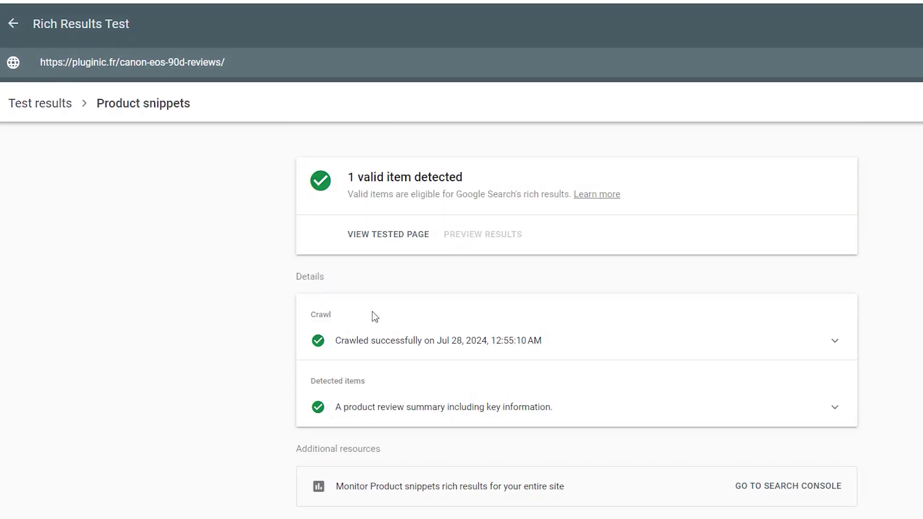
click(429, 349)
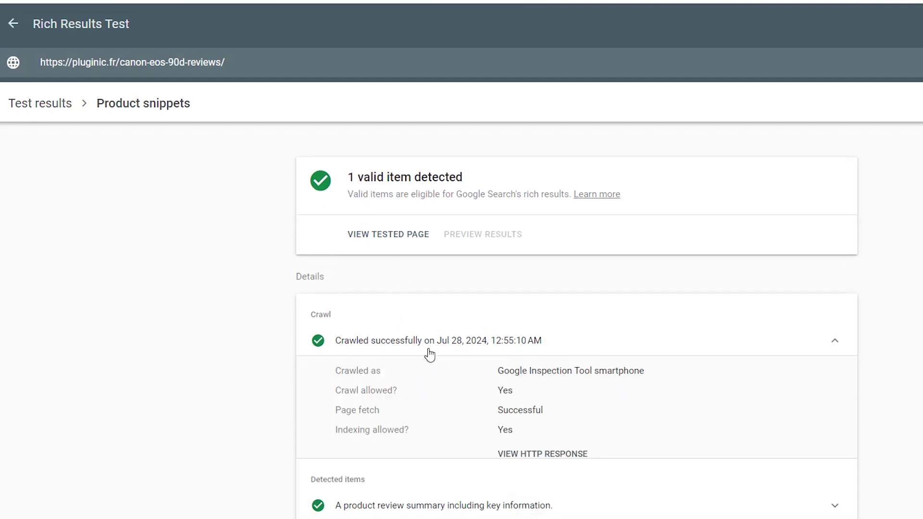
scroll(425, 390, down, 2)
click(417, 409)
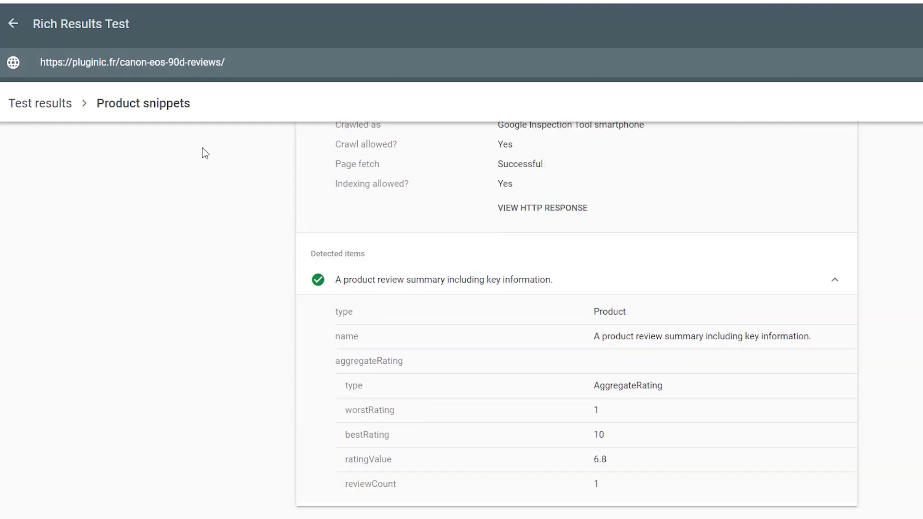
click(66, 105)
scroll(417, 390, down, 1)
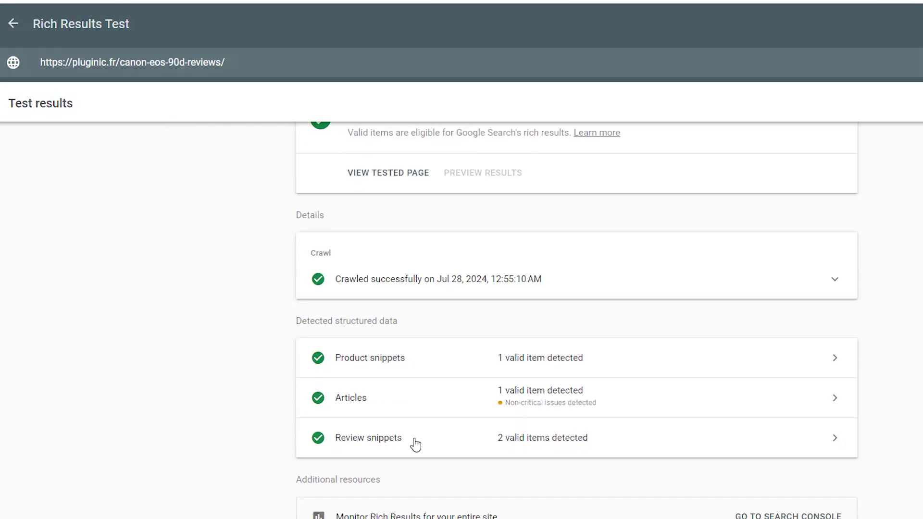
click(415, 437)
click(426, 446)
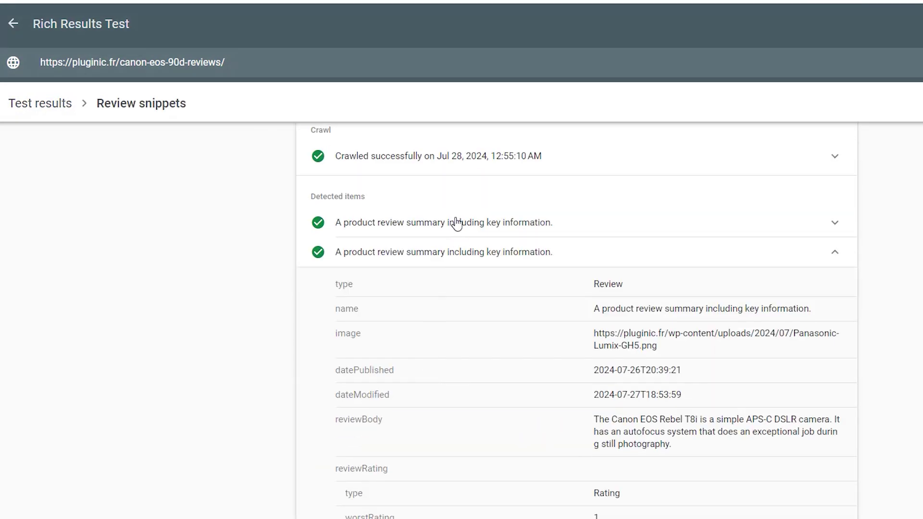
click(456, 223)
scroll(450, 411, up, 1)
scroll(460, 410, down, 2)
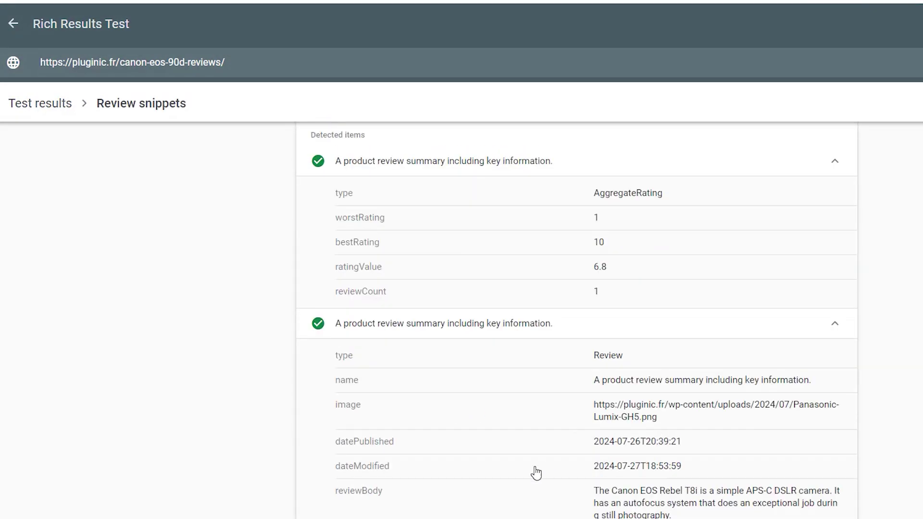
scroll(534, 471, up, 3)
scroll(531, 475, down, 4)
scroll(531, 475, down, 4)
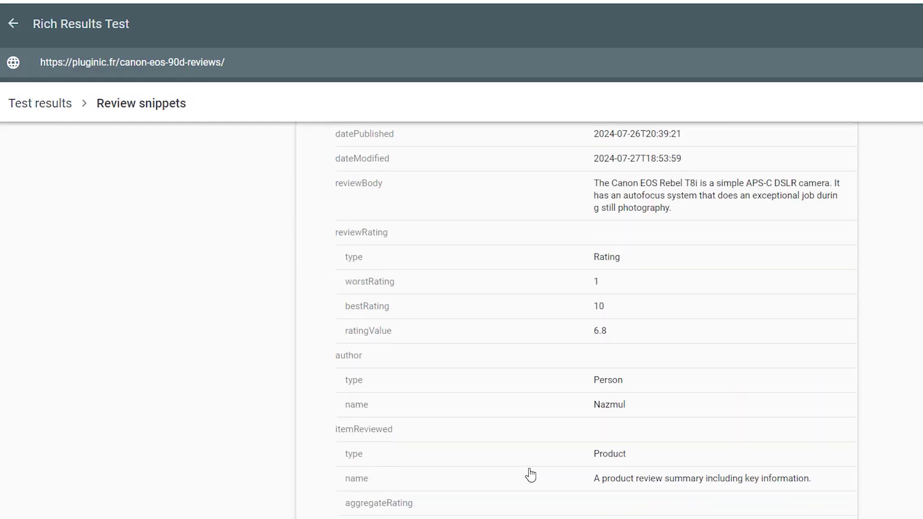
scroll(531, 474, up, 1)
scroll(531, 475, down, 4)
scroll(529, 474, up, 4)
scroll(530, 473, up, 5)
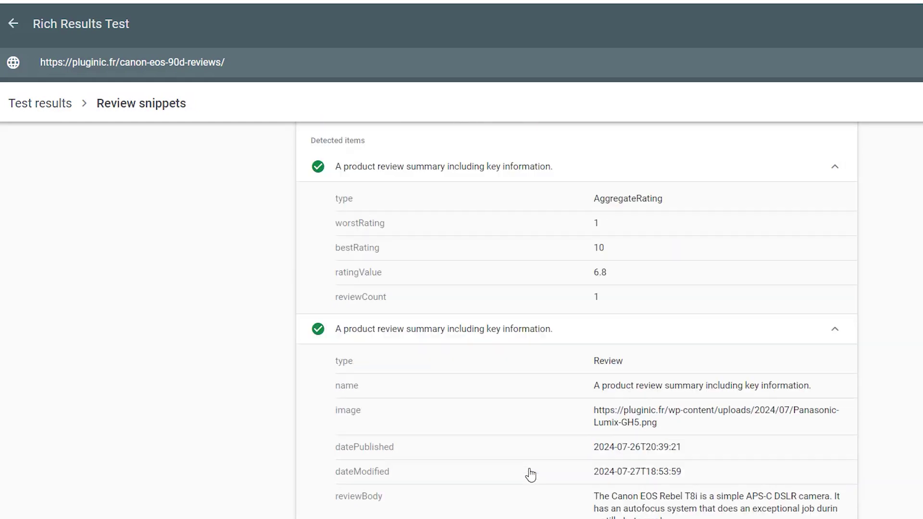
click(462, 351)
scroll(461, 410, up, 1)
scroll(418, 305, up, 1)
click(417, 304)
scroll(426, 382, up, 2)
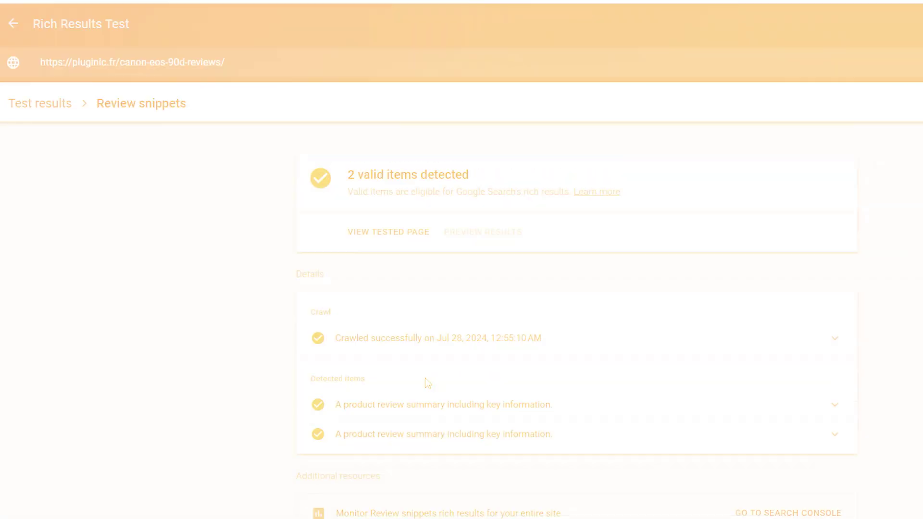